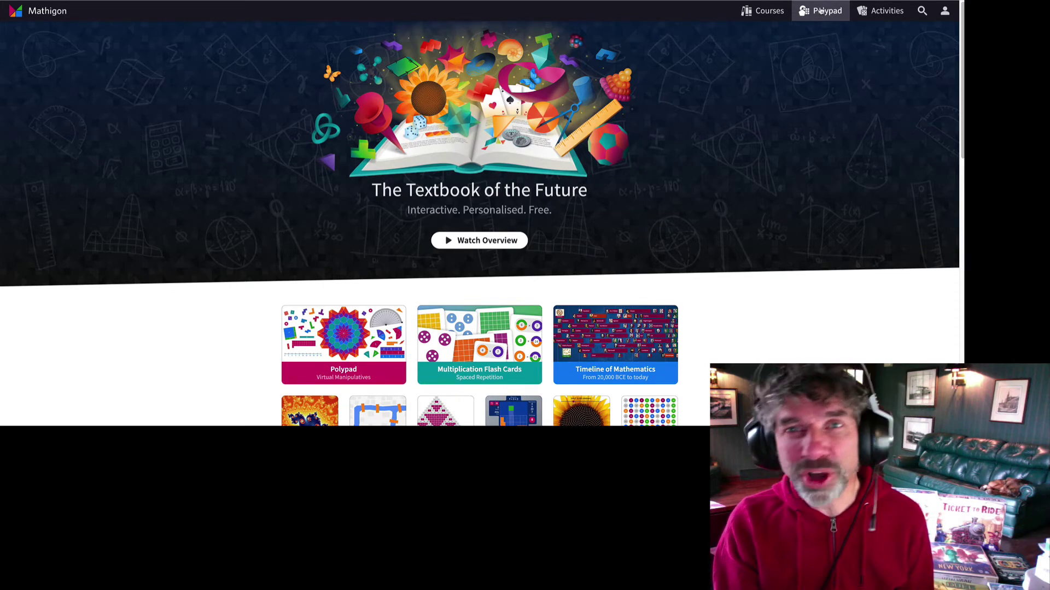
- Load the 100 Dice example from the Polypad library
click(820, 11)
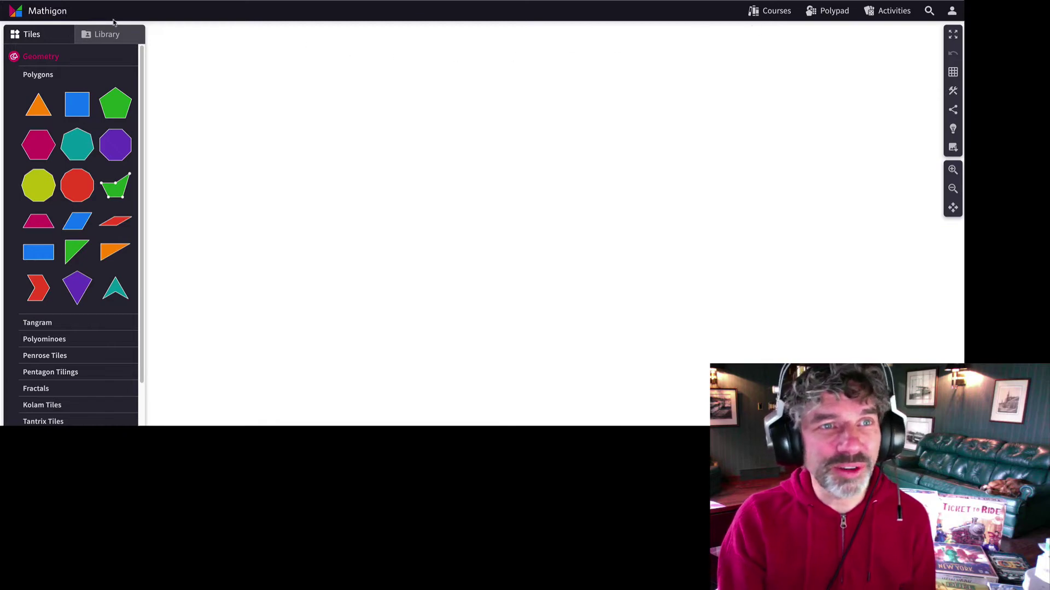
click(97, 36)
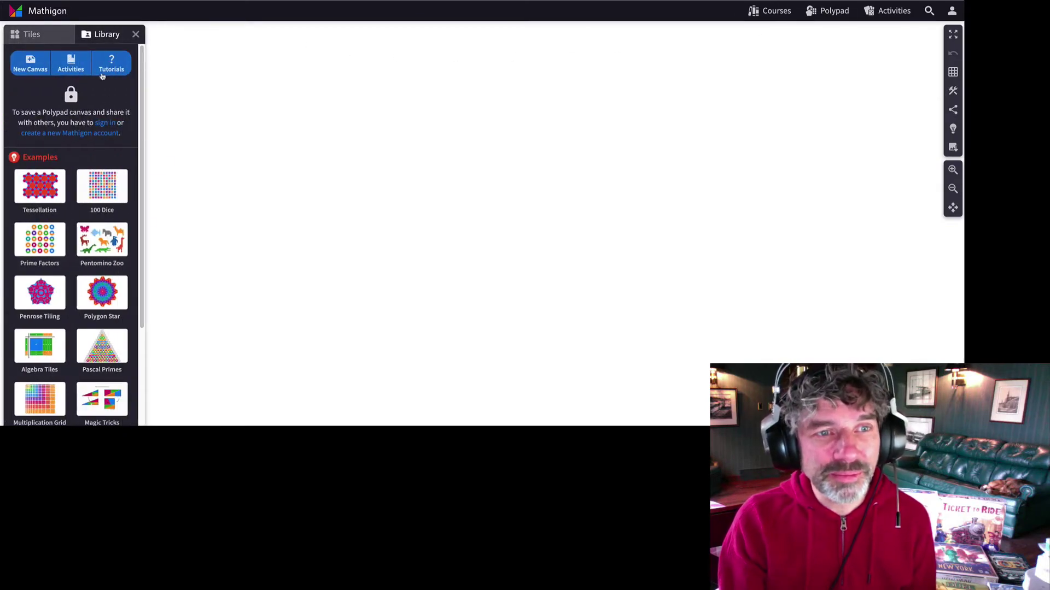
click(102, 186)
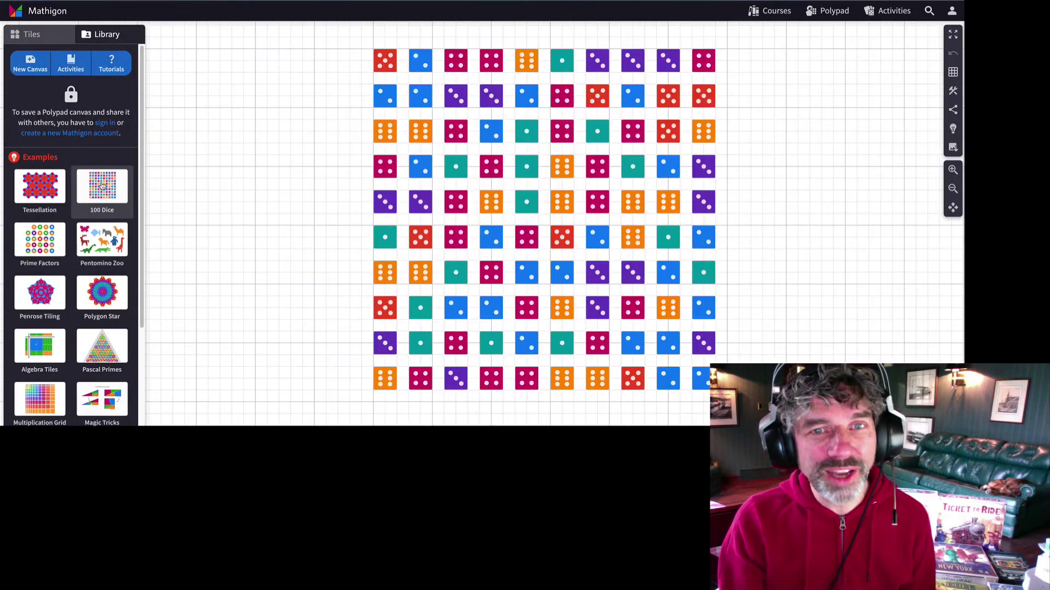
- Delete the lower nine rows of dice, keeping the top row of ten, and centre it
drag(304, 96, 750, 387)
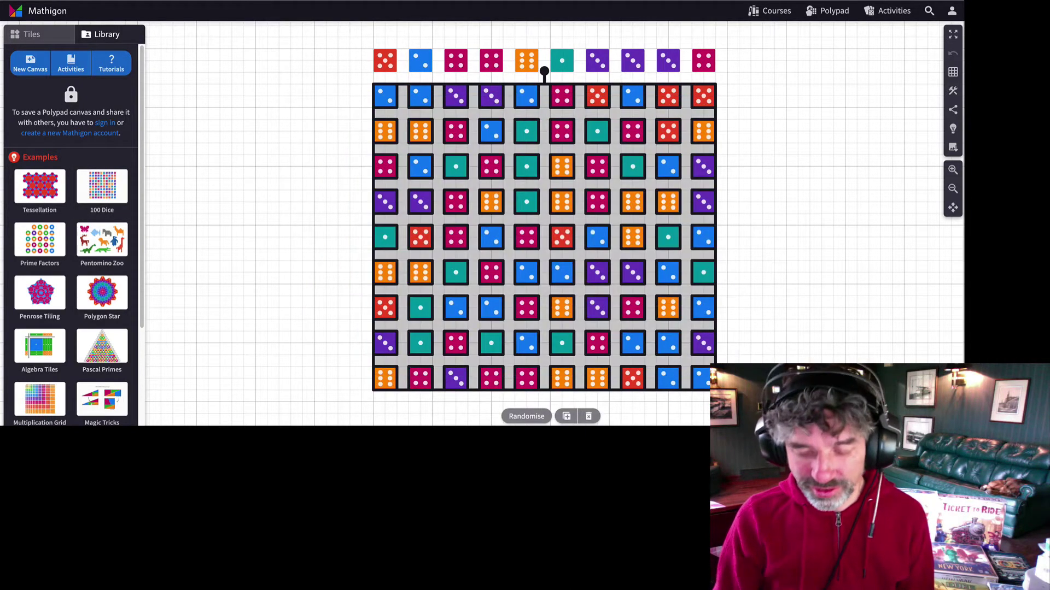
key(Delete)
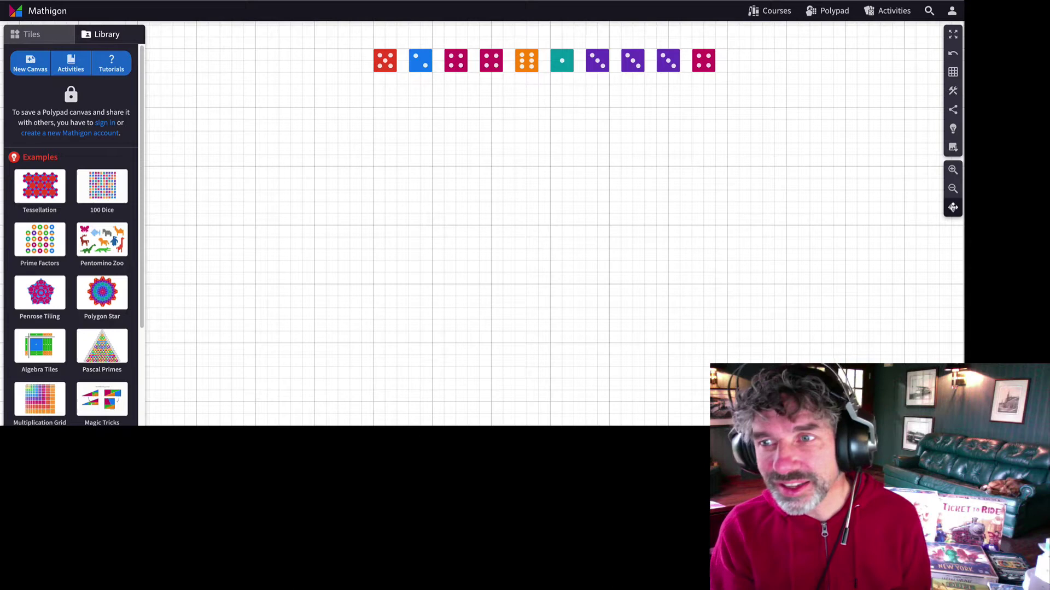
drag(804, 170, 786, 326)
- Switch the canvas to a blank background and zoom in on the dice row
click(953, 71)
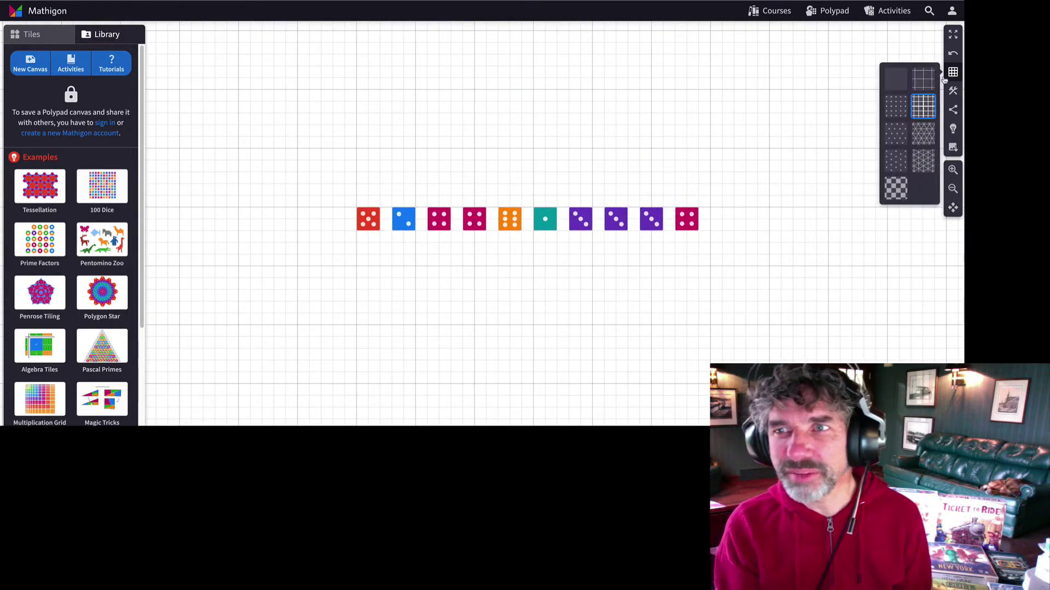
click(897, 81)
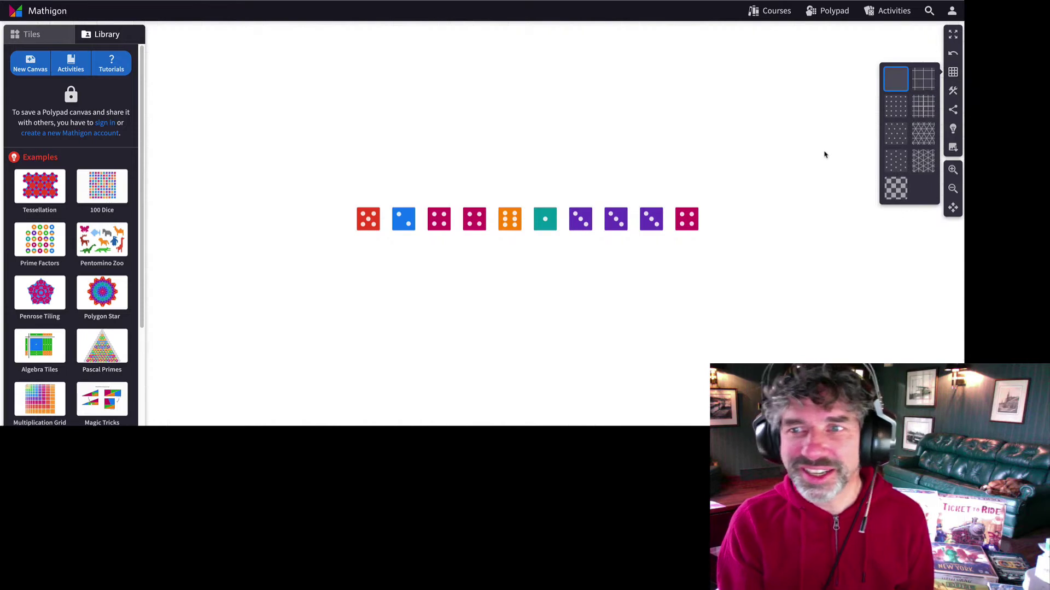
click(953, 170)
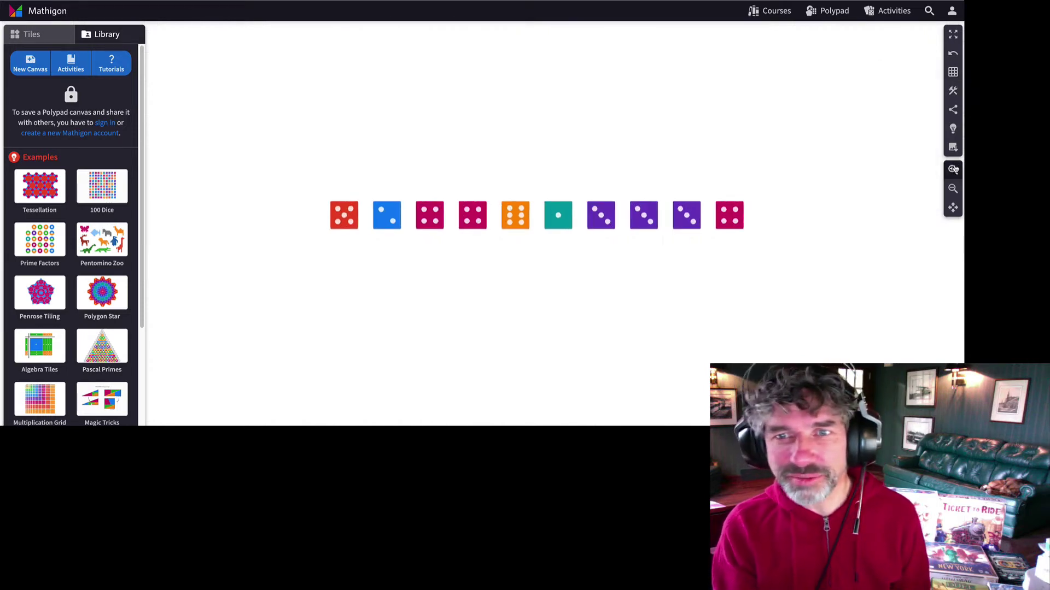
click(953, 170)
click(953, 169)
click(953, 170)
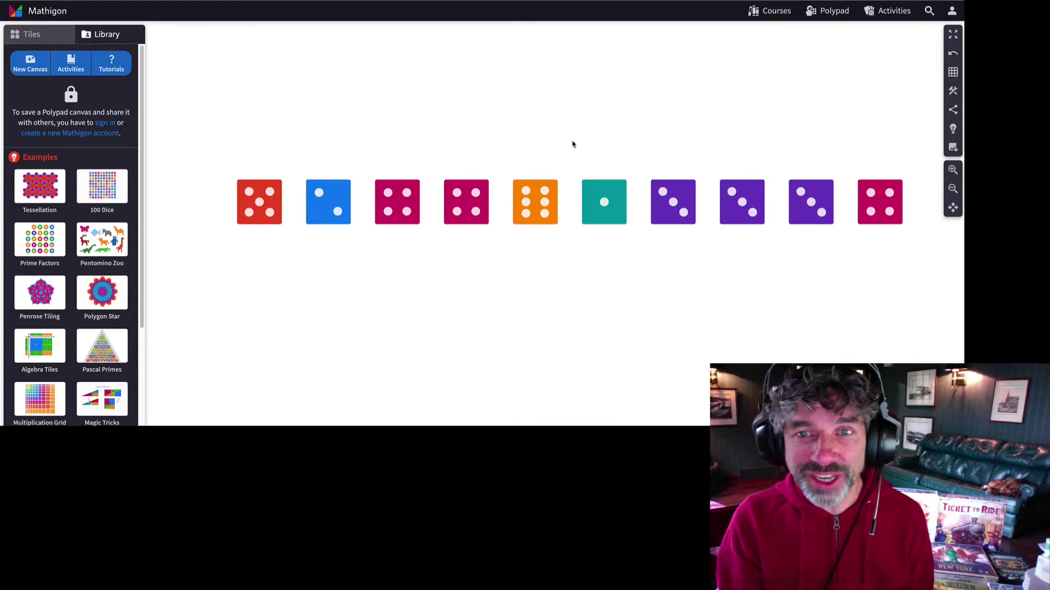
- Re-roll four middle dice, then dice six to eight twice until they read blue 2, orange 6, purple 3
drag(573, 143, 825, 235)
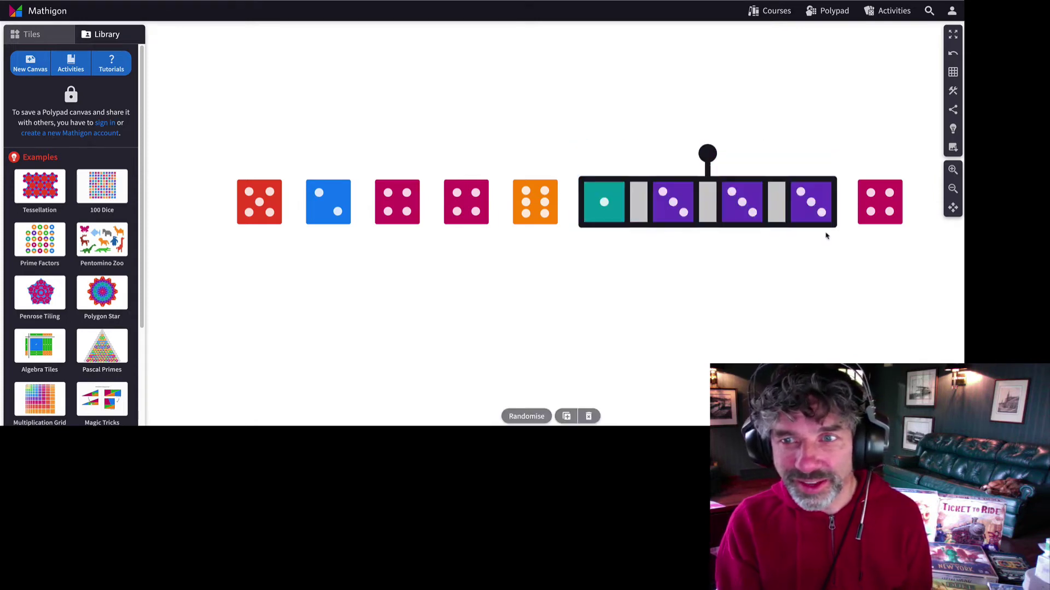
click(521, 418)
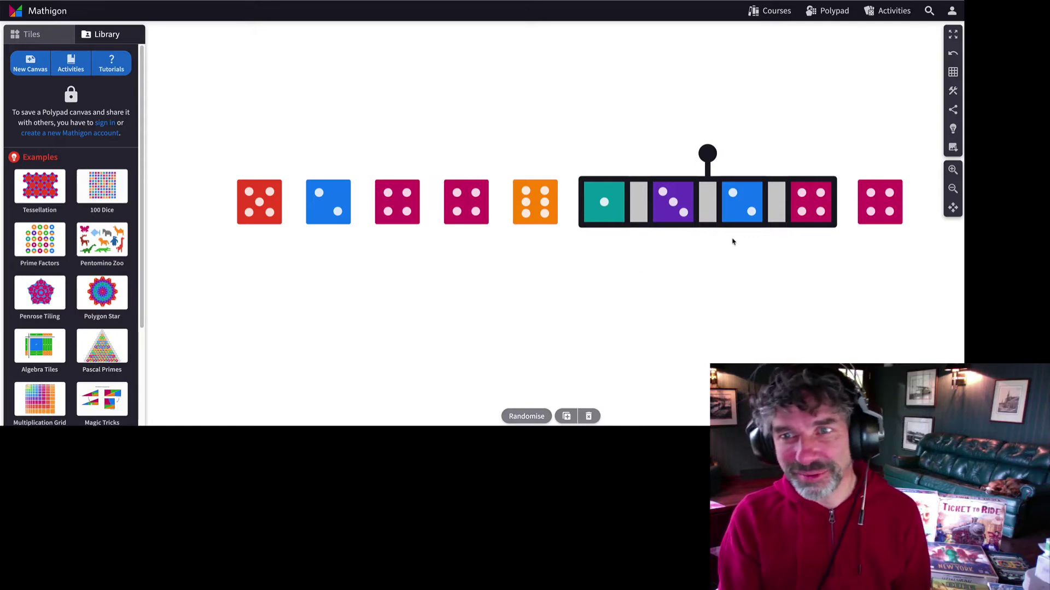
click(769, 236)
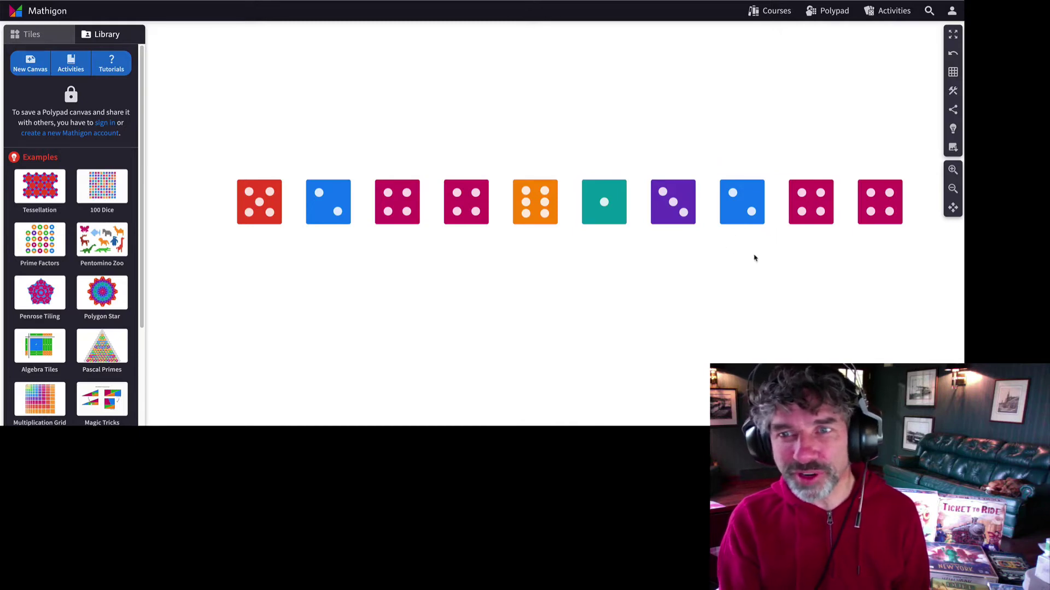
drag(755, 257, 588, 218)
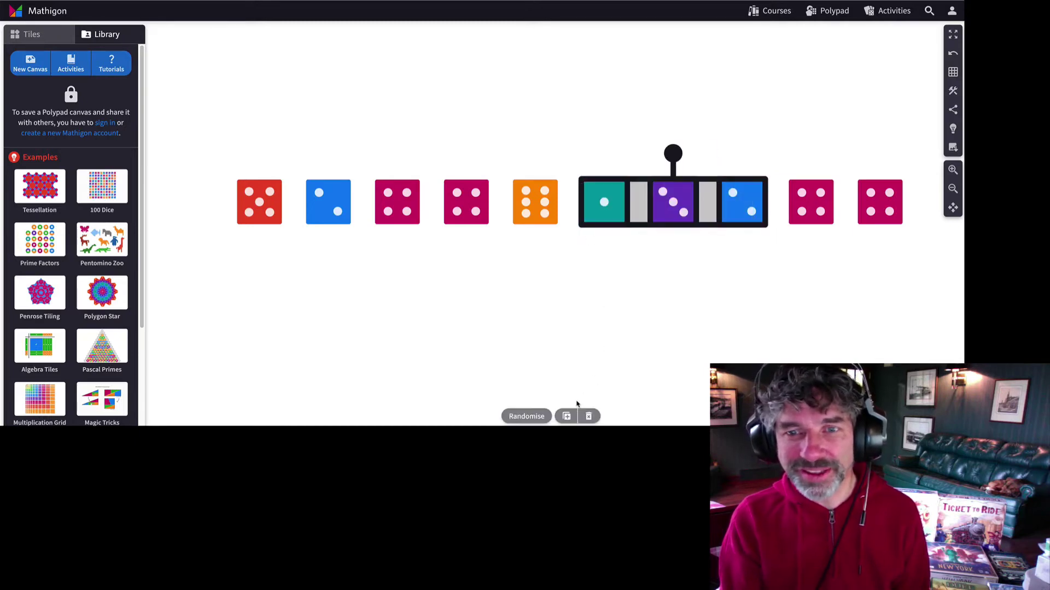
click(526, 417)
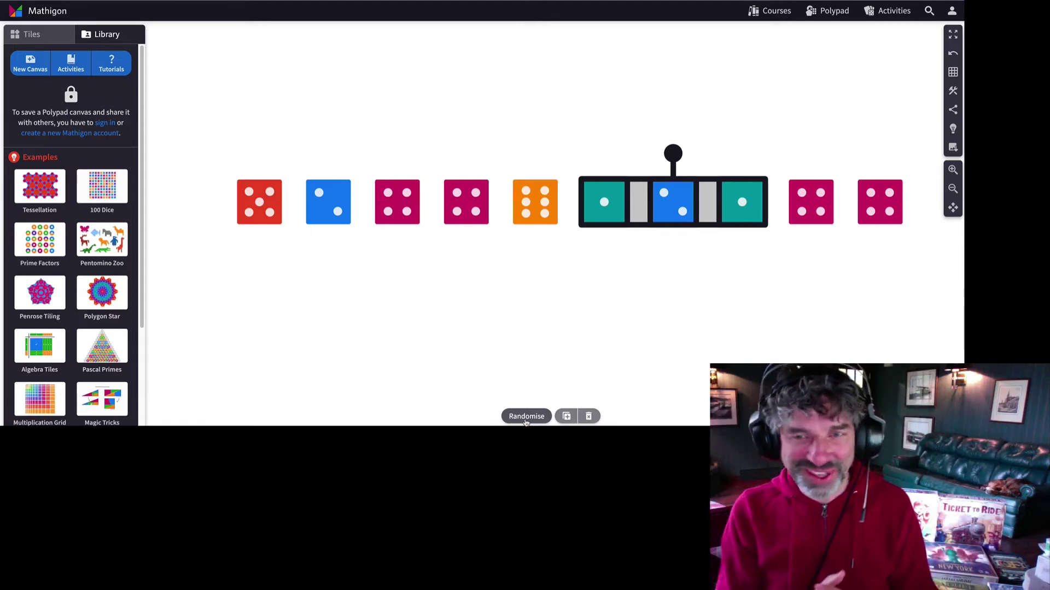
click(526, 417)
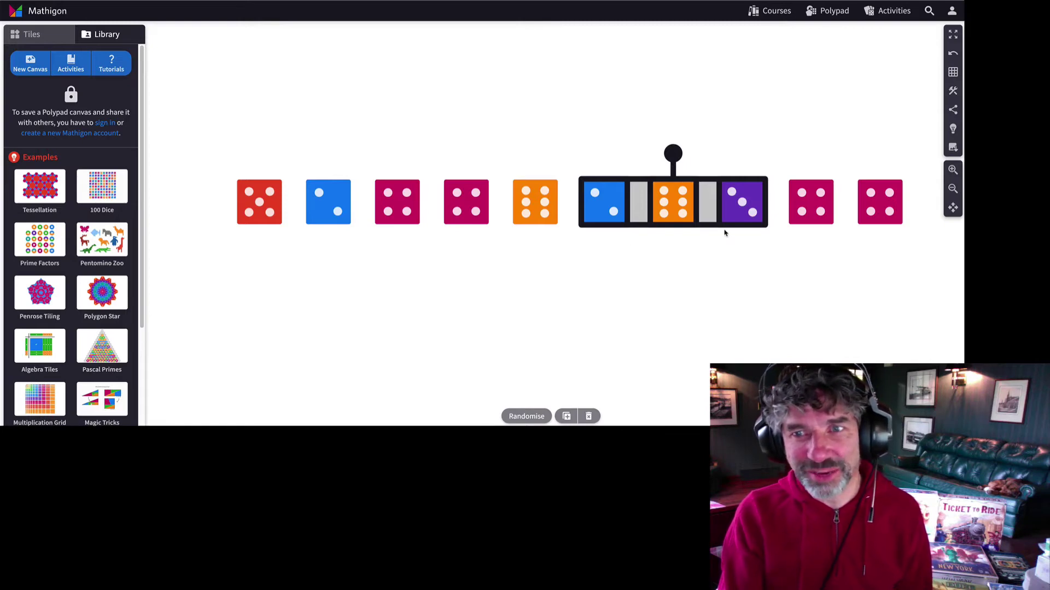
- Re-roll the sixth die, then the second die, so the row reads 5, 5, 4, 4, 6, 3, 6, 3, 4, 4
click(633, 258)
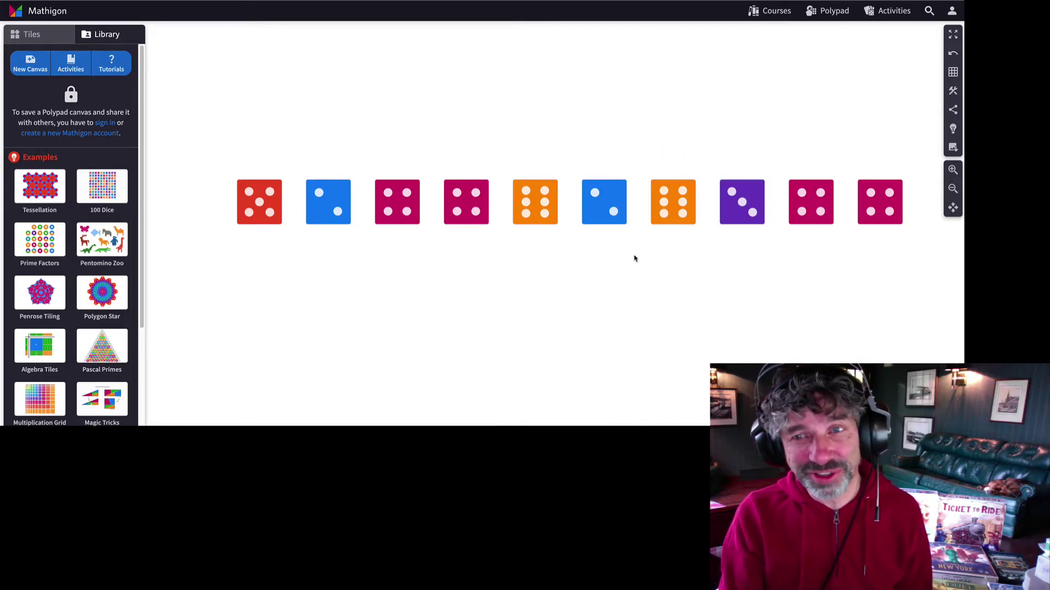
click(608, 204)
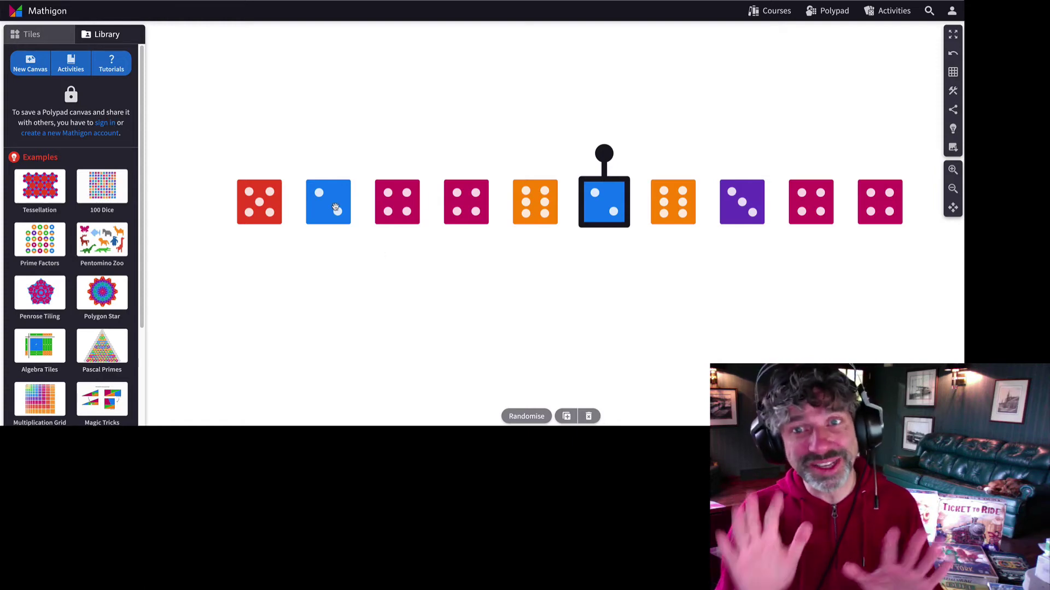
click(527, 417)
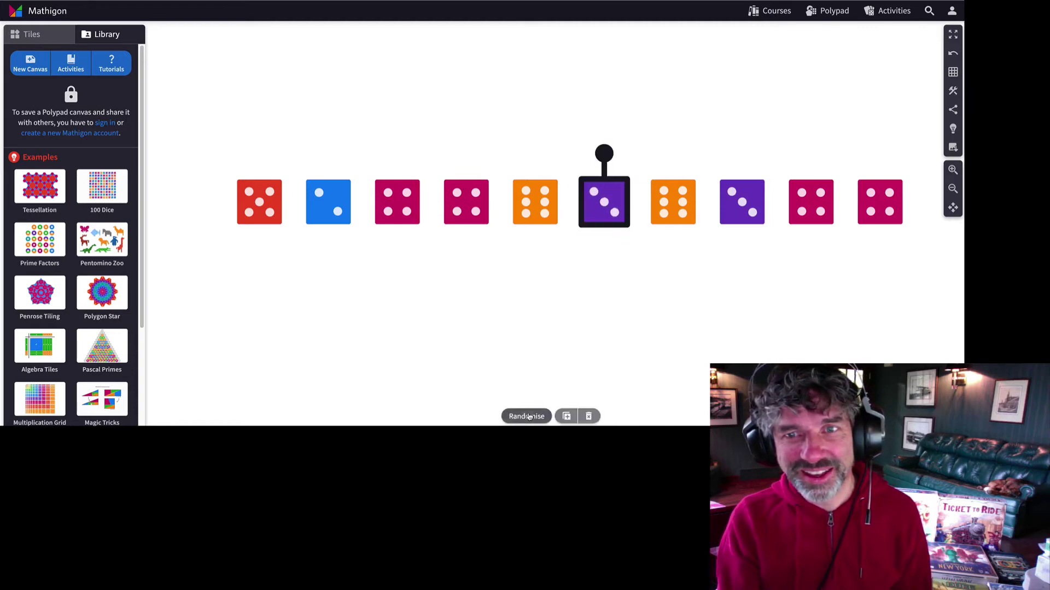
click(327, 212)
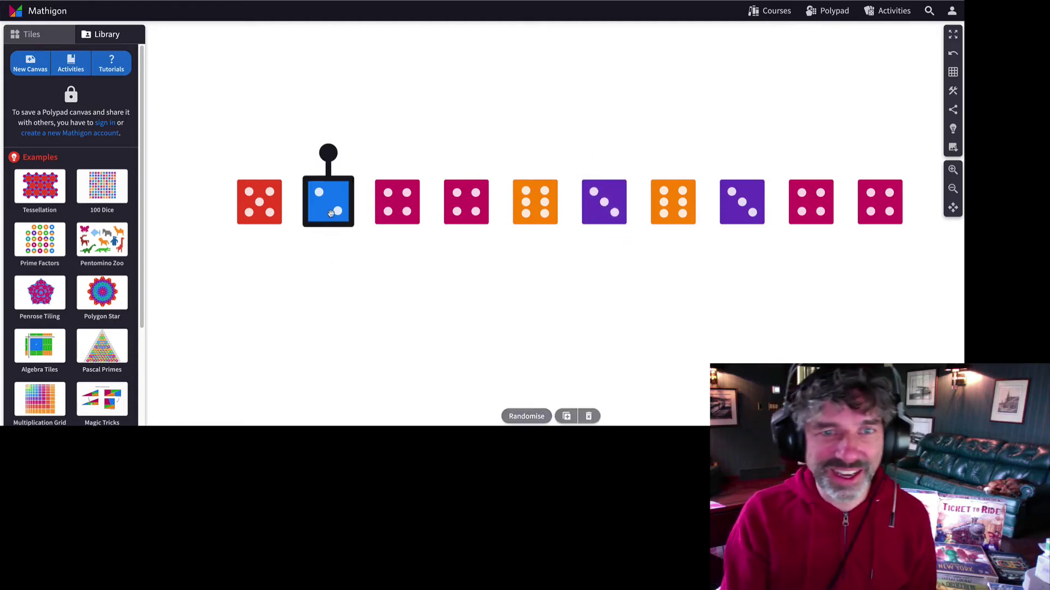
click(519, 415)
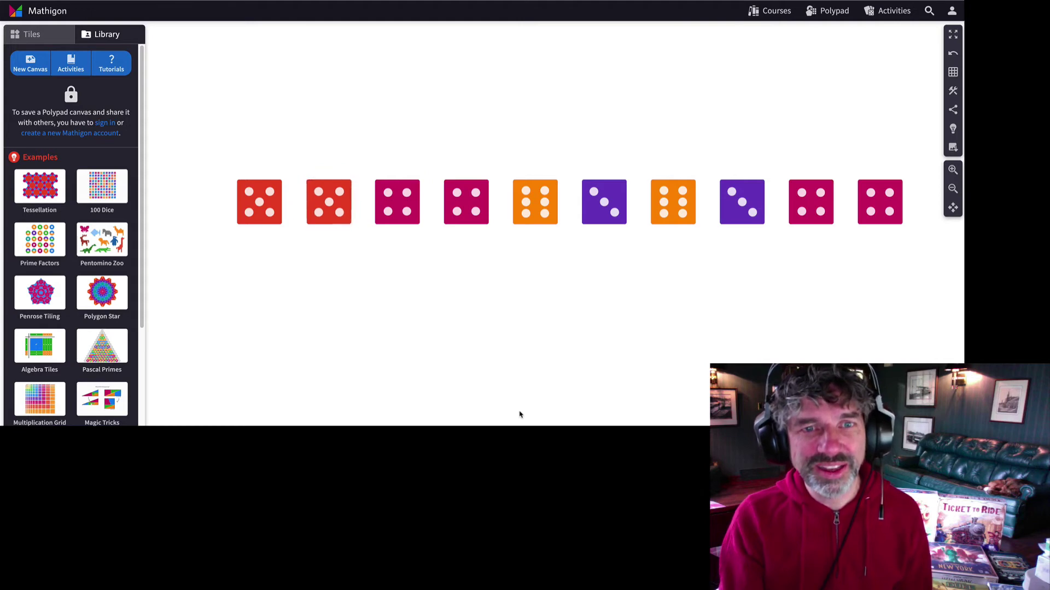
click(495, 283)
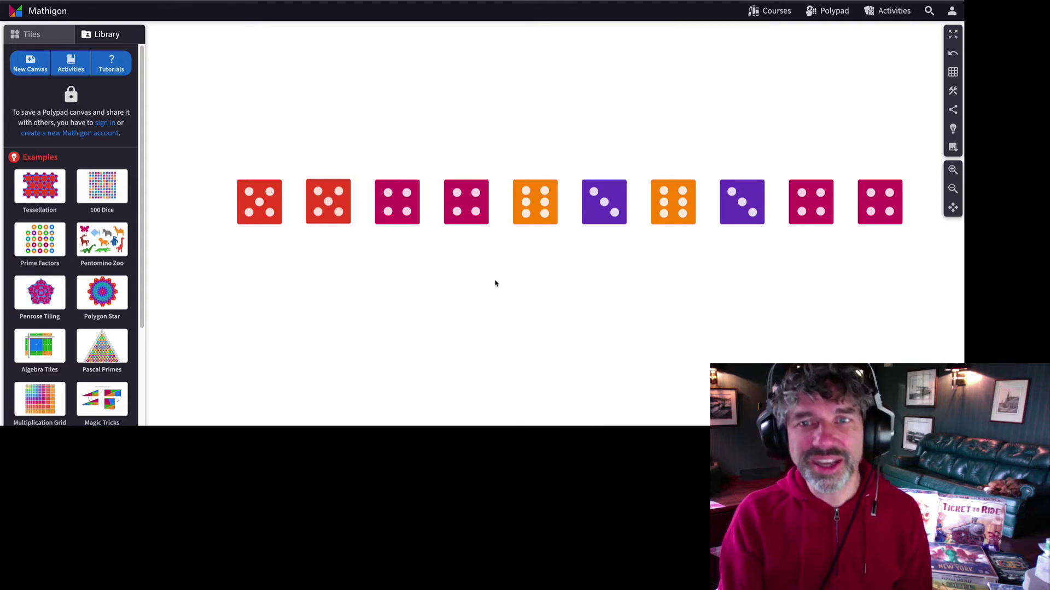
- Reload 100 Dice and delete rows 2–3, 5–6 and 8–9, leaving four rows
click(110, 184)
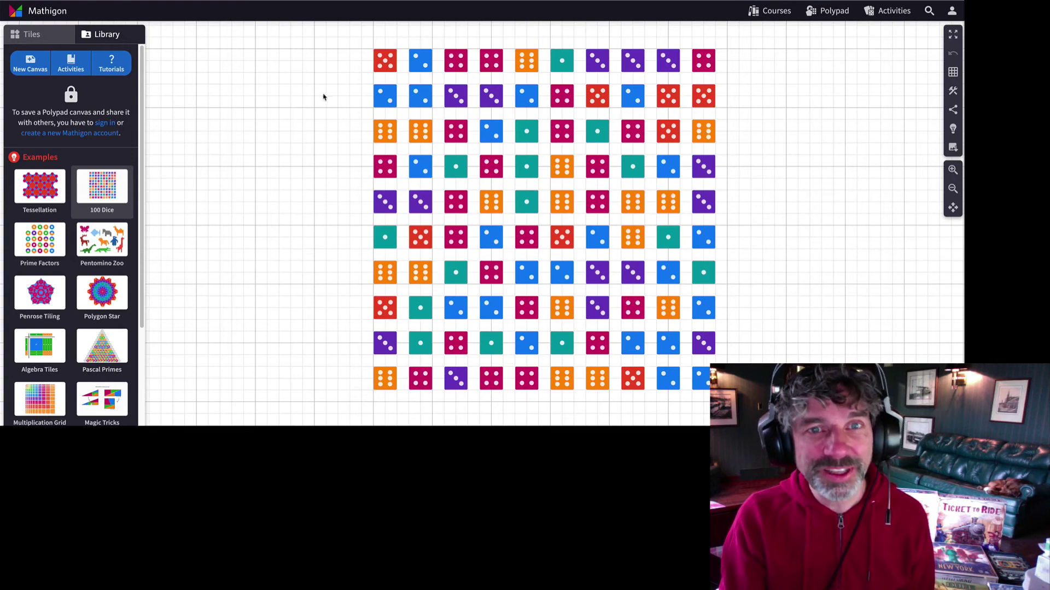
drag(323, 96, 733, 145)
key(Delete)
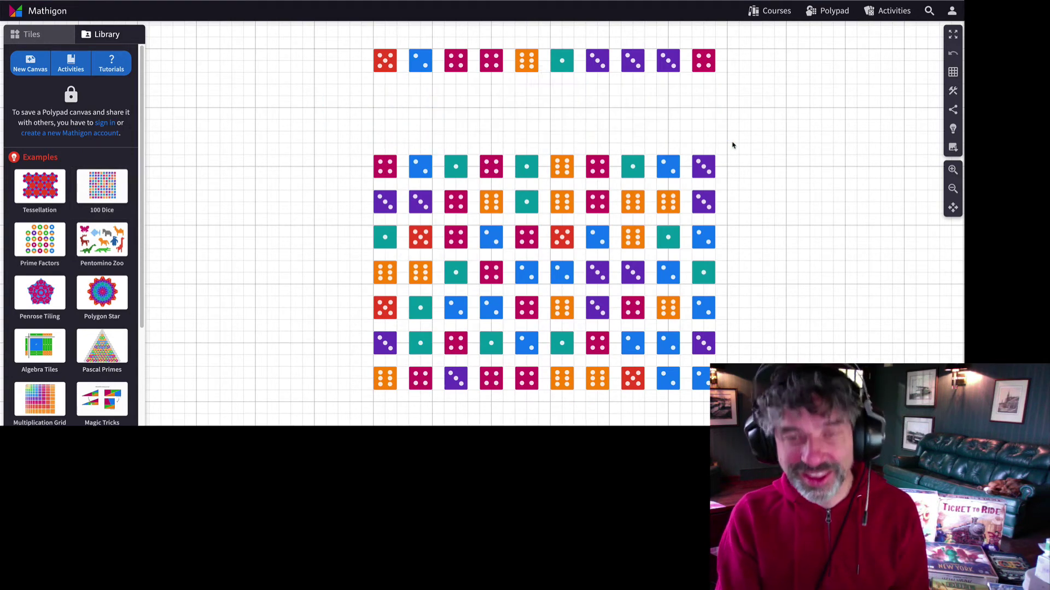
drag(361, 204, 754, 229)
key(Delete)
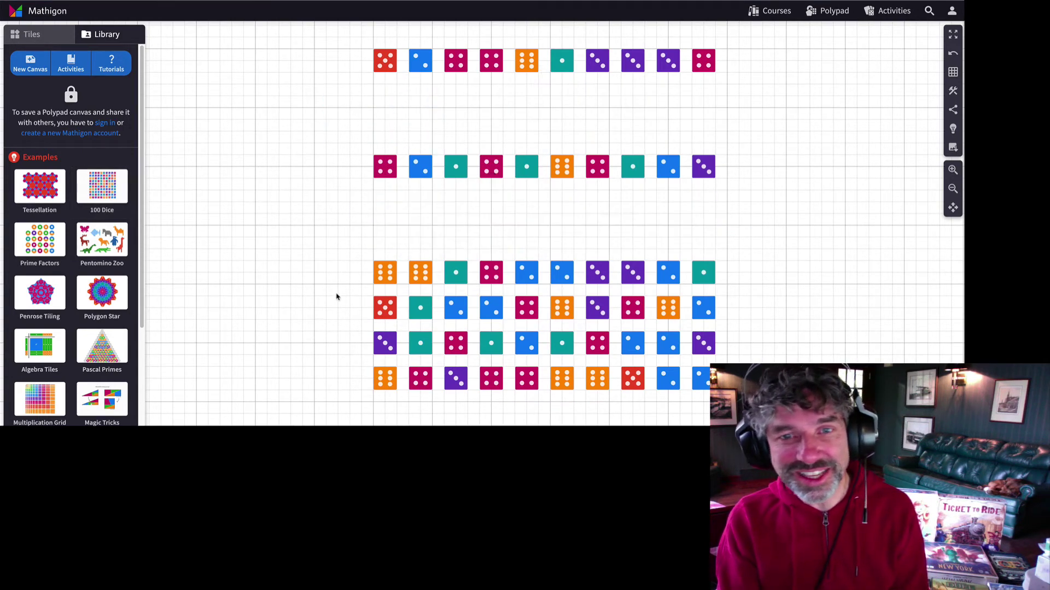
drag(318, 298, 730, 348)
key(Delete)
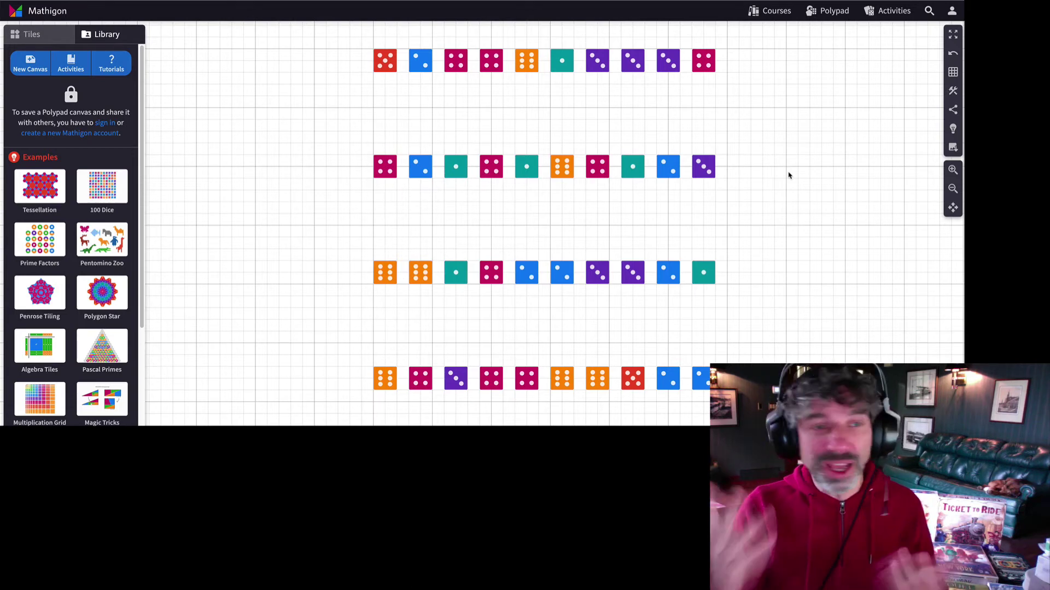
- Reload the full 10×10 grid, re-roll a 3×5 block in rows 7–9, then eight dice in rows 8–9
click(94, 189)
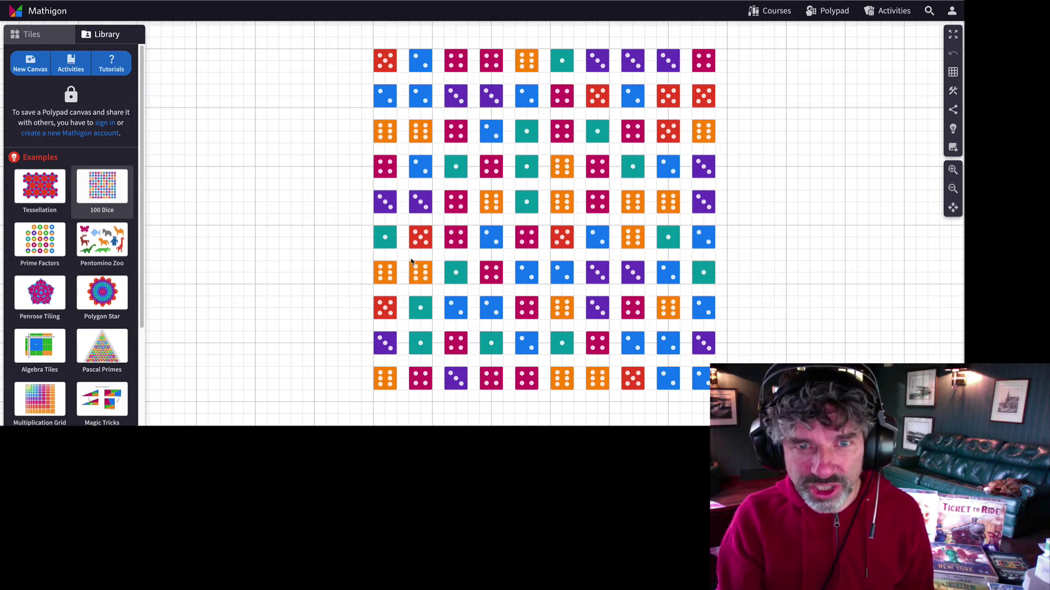
drag(405, 257, 574, 354)
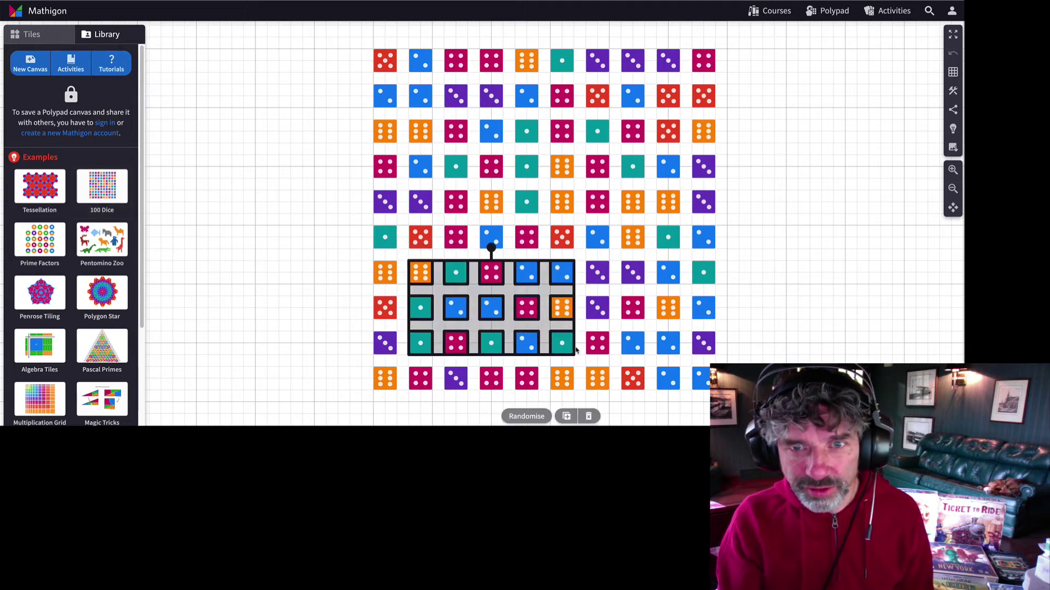
click(526, 417)
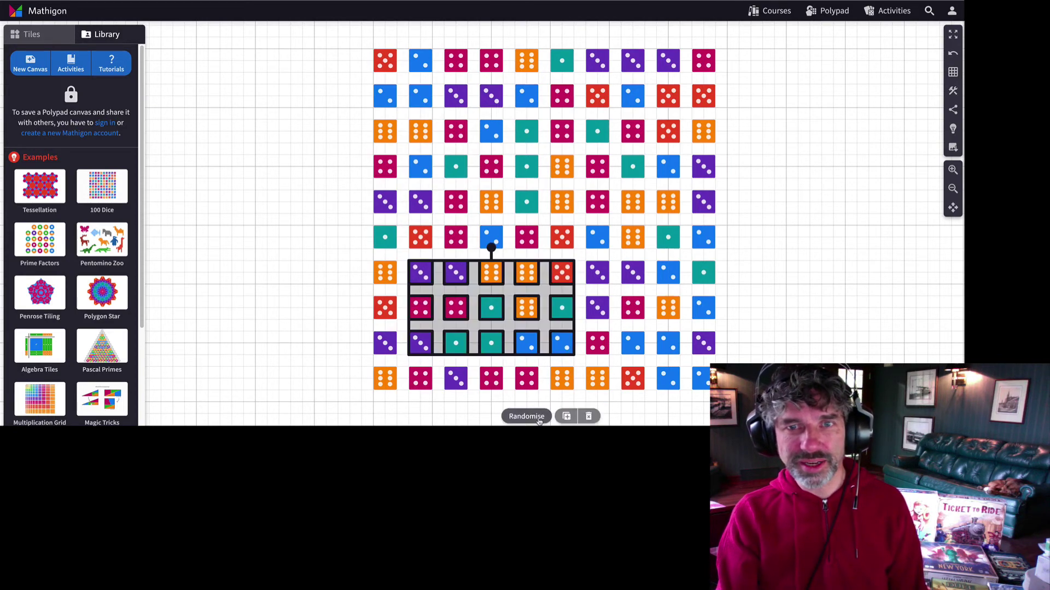
click(440, 292)
drag(439, 292, 575, 355)
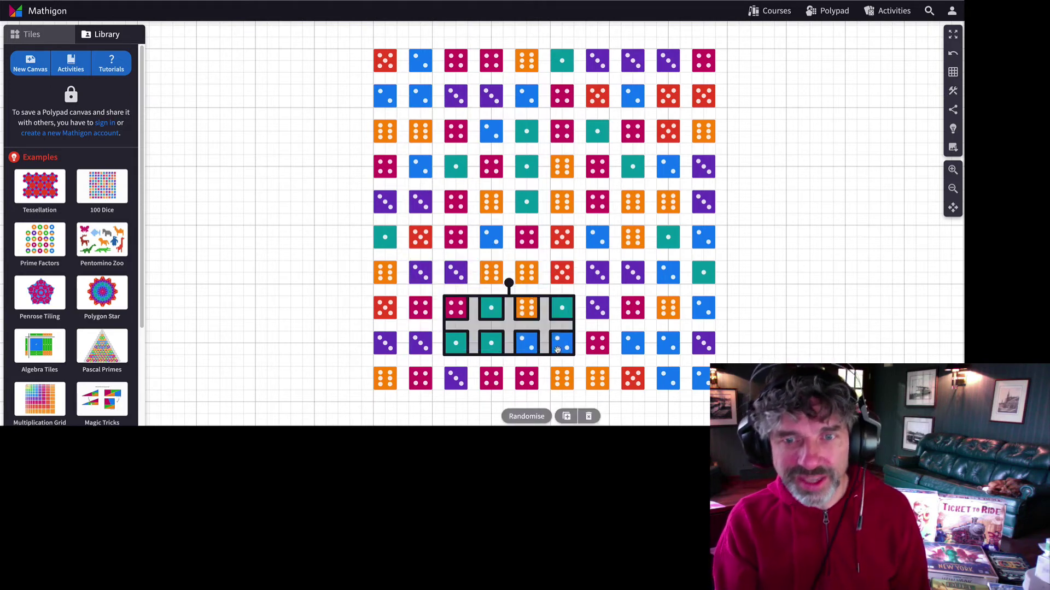
click(533, 420)
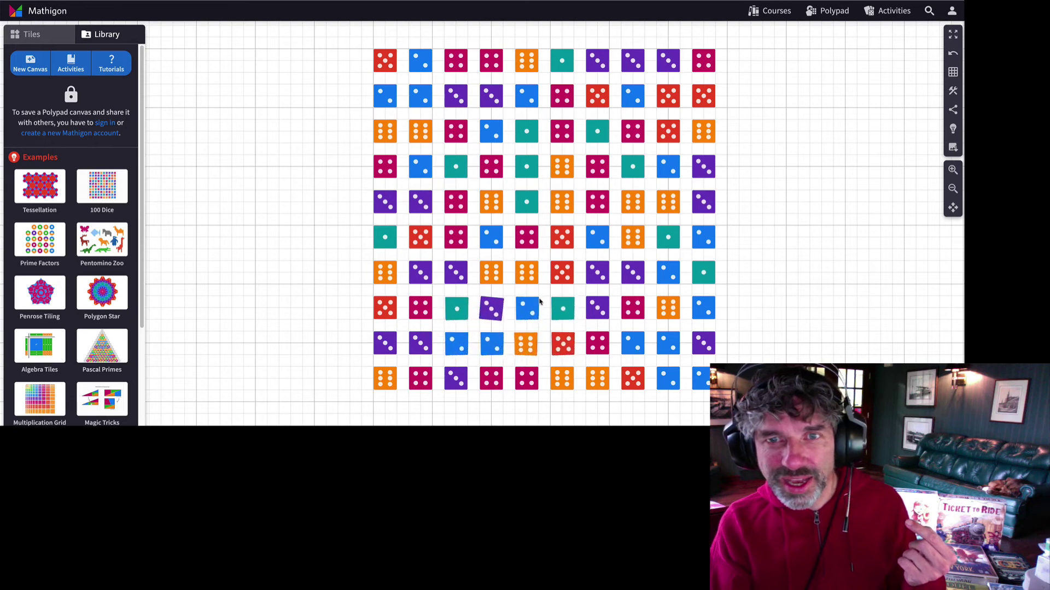
- Re-roll a 4×3 block near the top and a 3×5 block in the right-hand columns
click(513, 115)
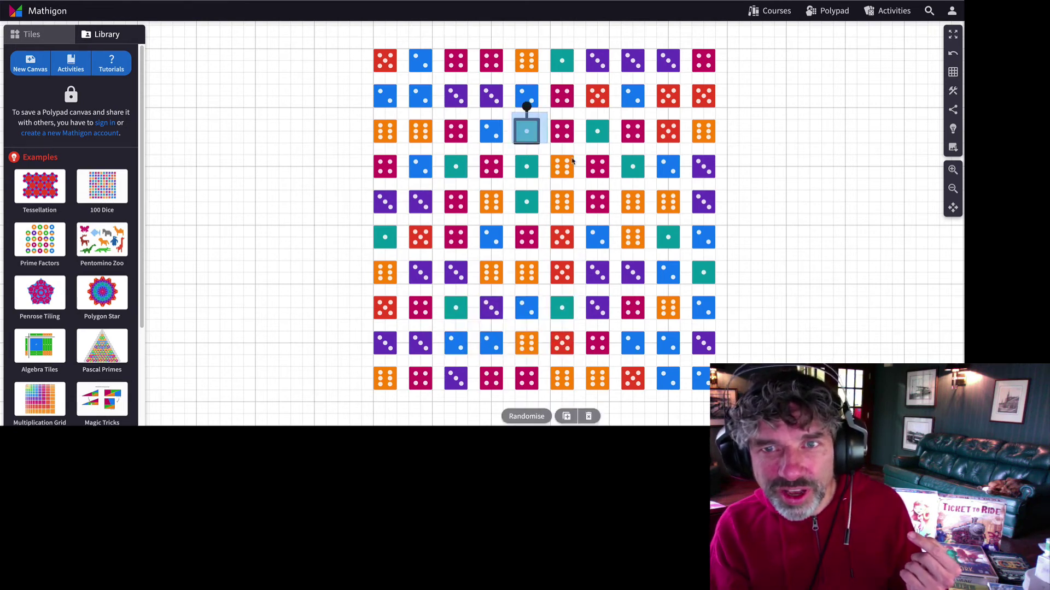
drag(573, 160, 640, 225)
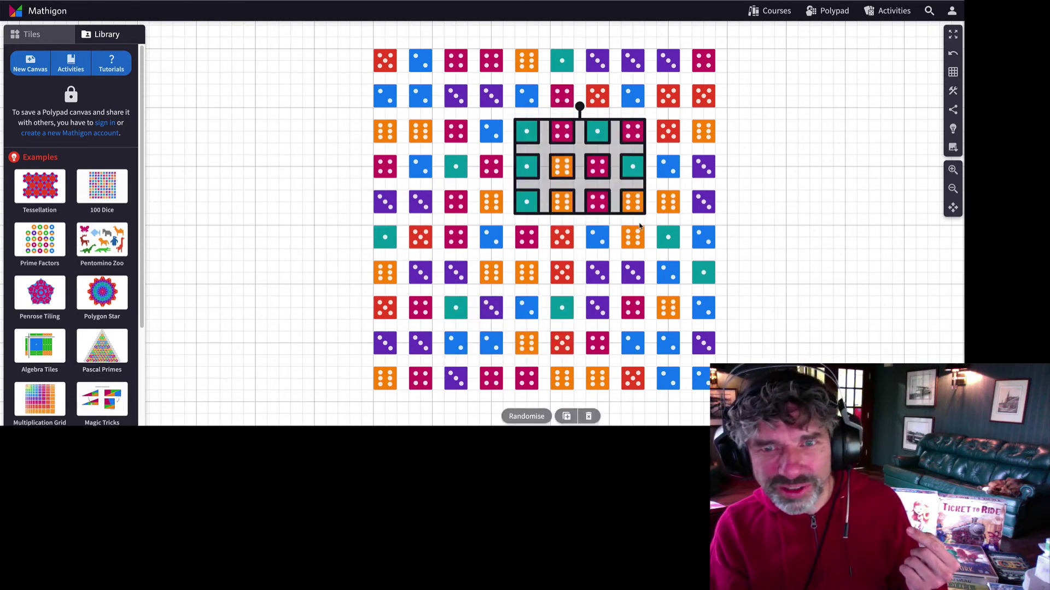
click(528, 416)
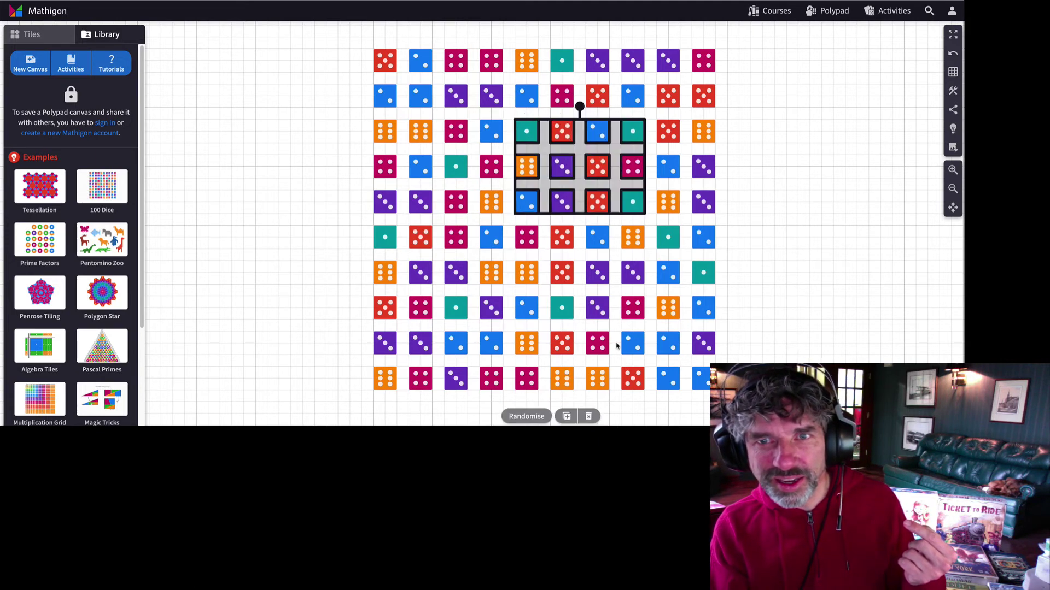
drag(722, 104, 627, 287)
click(527, 416)
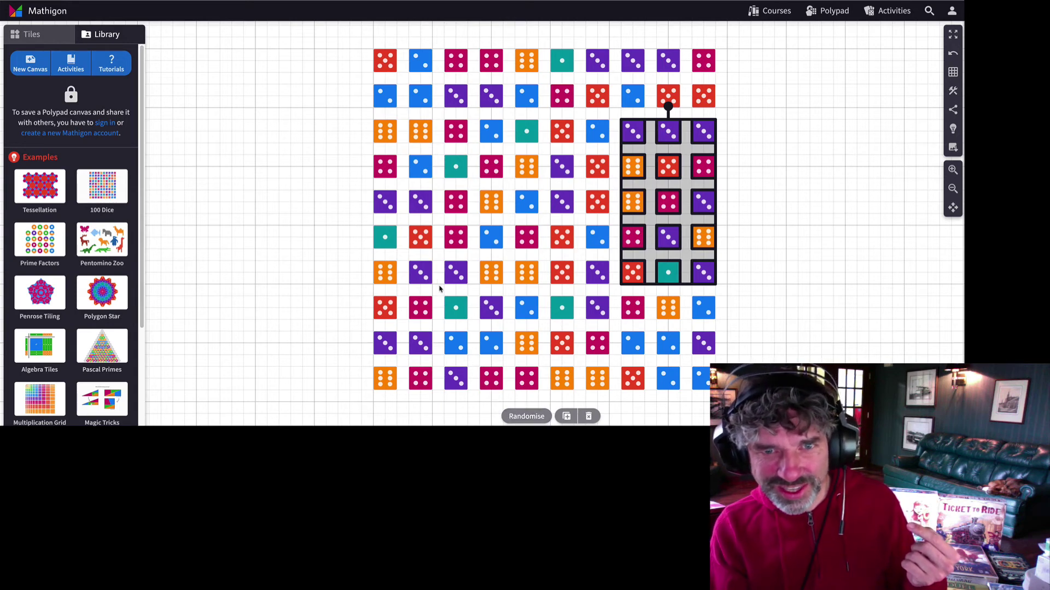
- Re-roll four dice in row 8, then the single teal die in row 7
drag(439, 288, 574, 319)
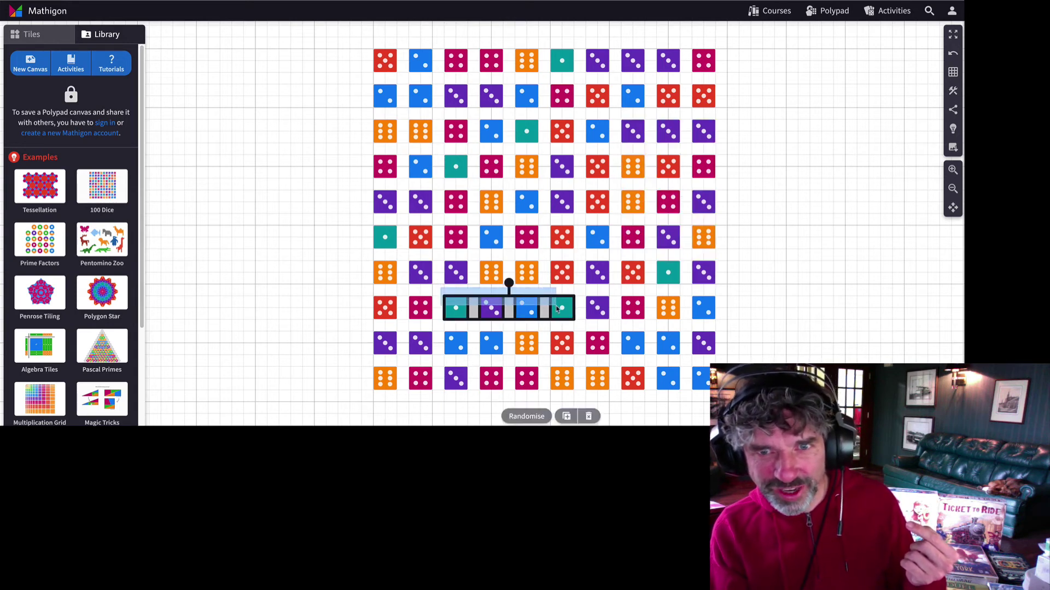
click(528, 416)
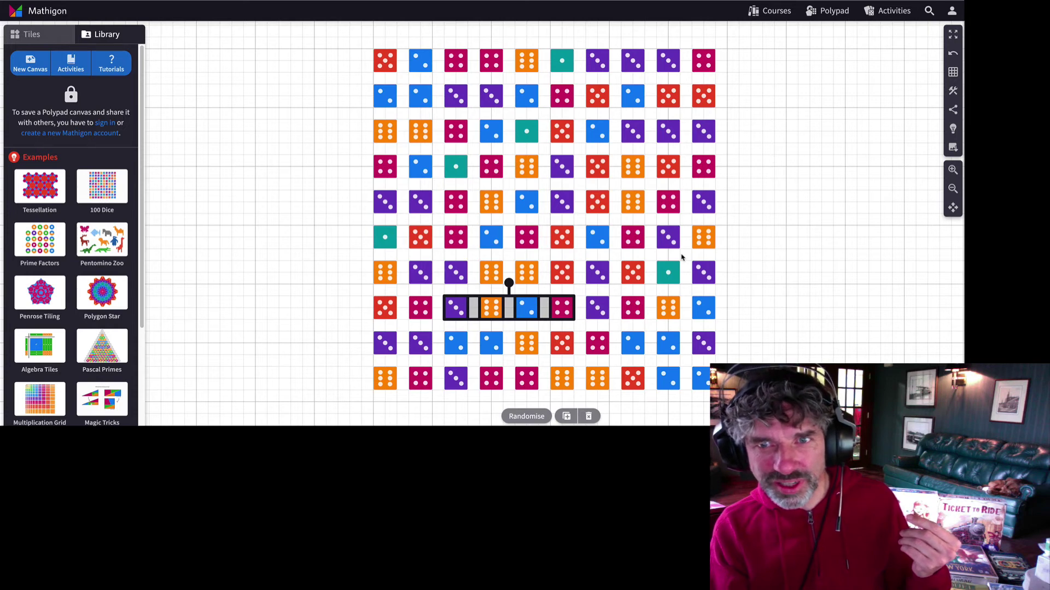
click(668, 274)
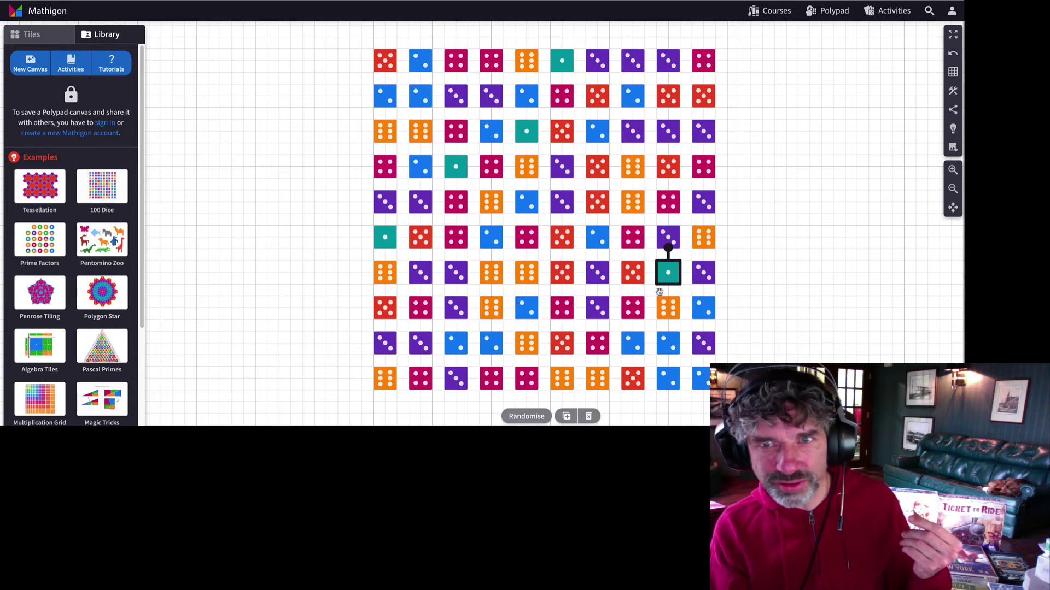
click(537, 415)
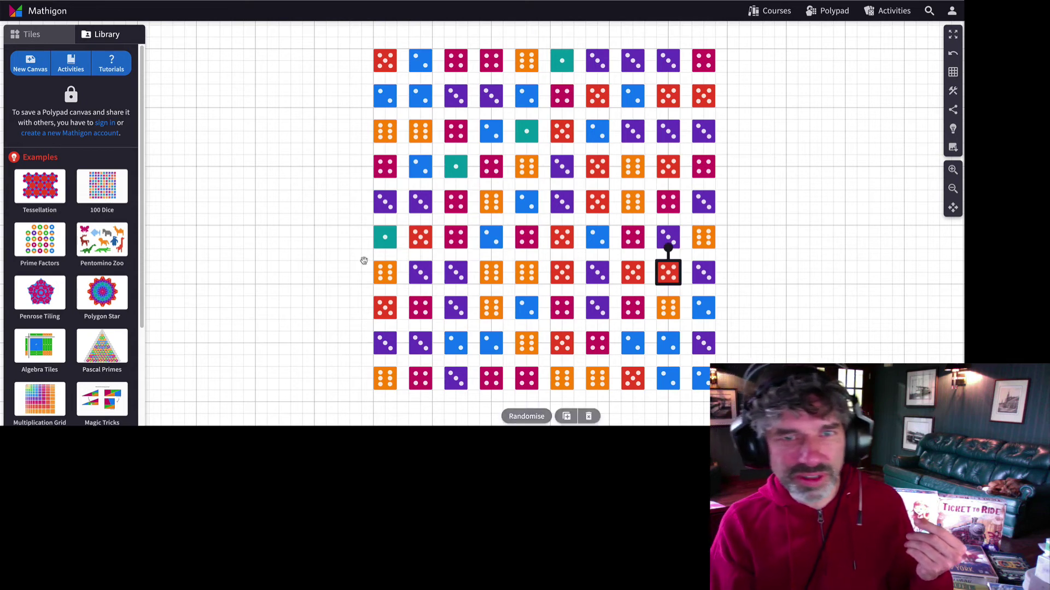
- Re-roll a 3×3 block on the left, then the single teal one-pip die
drag(344, 154, 456, 243)
click(534, 416)
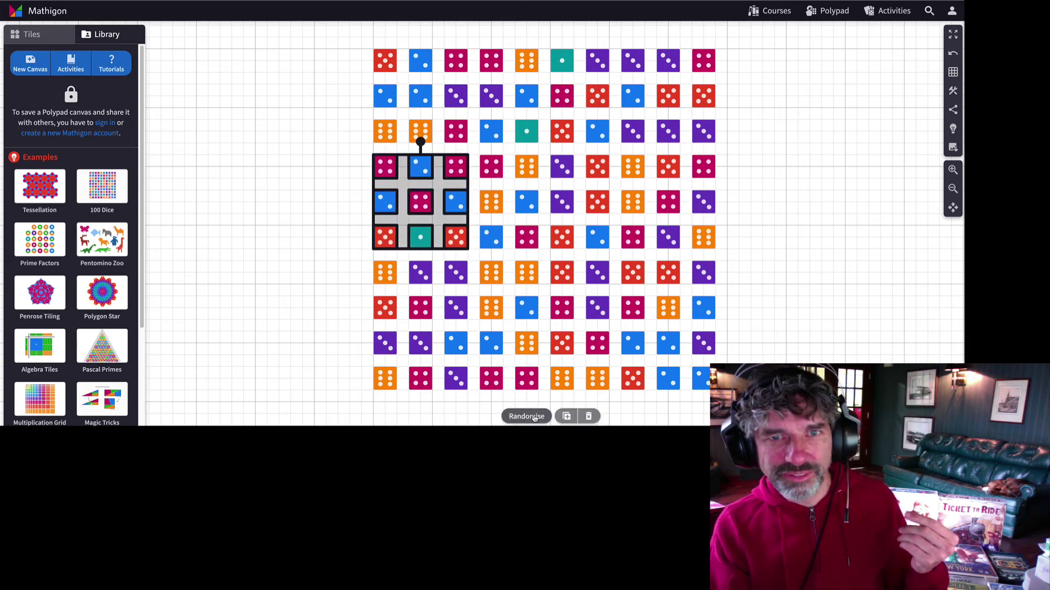
click(351, 236)
click(420, 237)
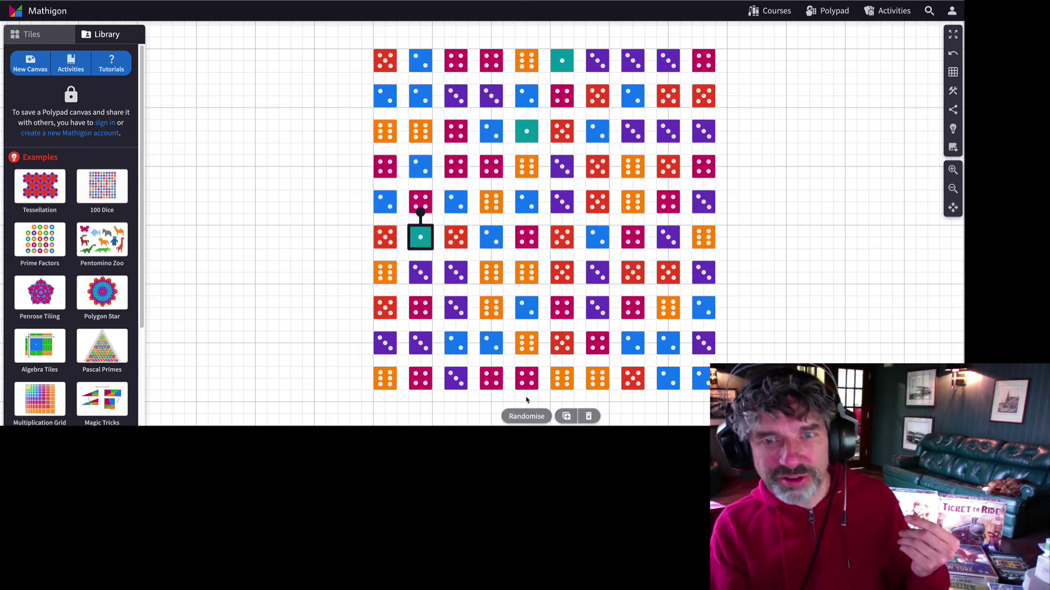
click(526, 416)
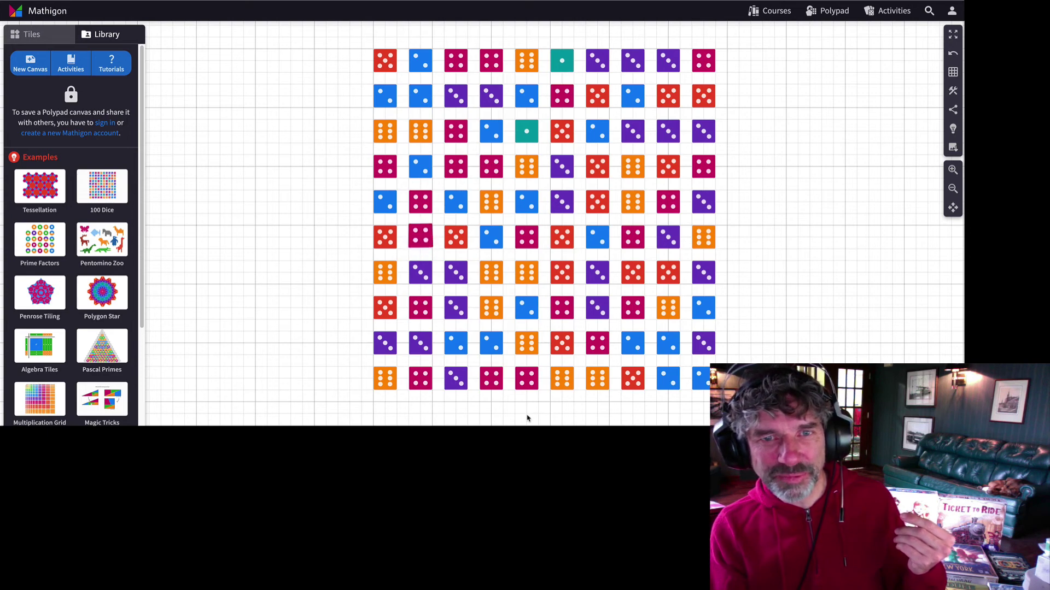
- Re-roll a 2×3 block in columns 5–6, then its lower 2×2 to 3, 5, 5, 5
drag(518, 40, 576, 145)
click(542, 418)
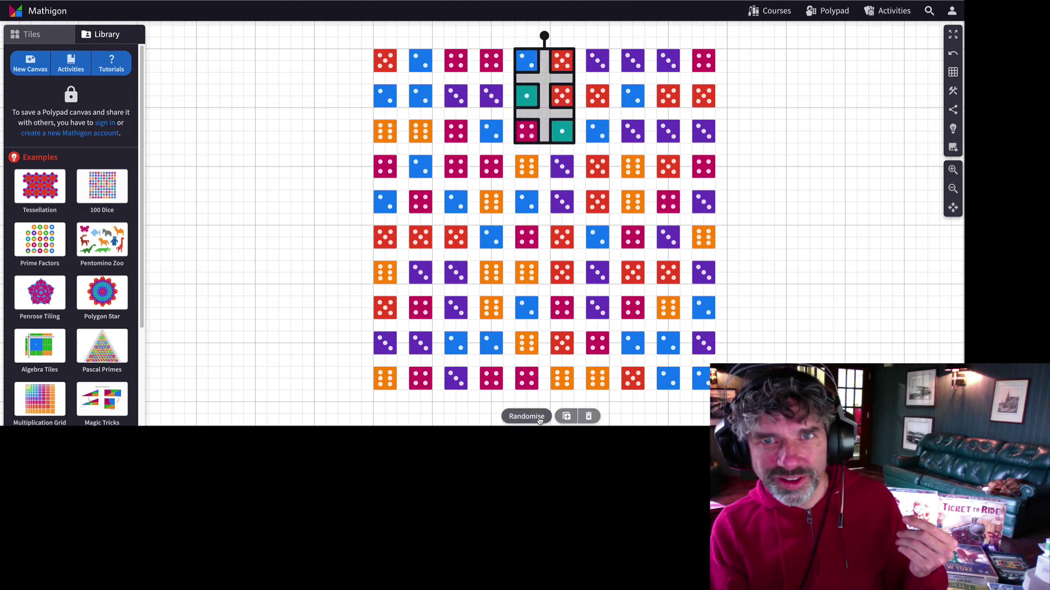
drag(512, 78, 576, 145)
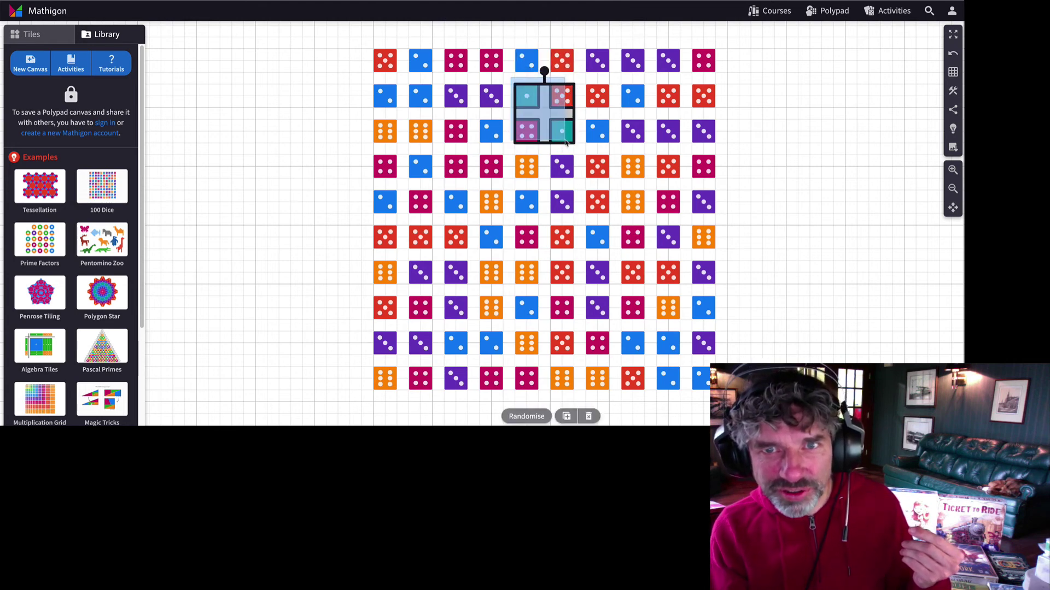
click(541, 418)
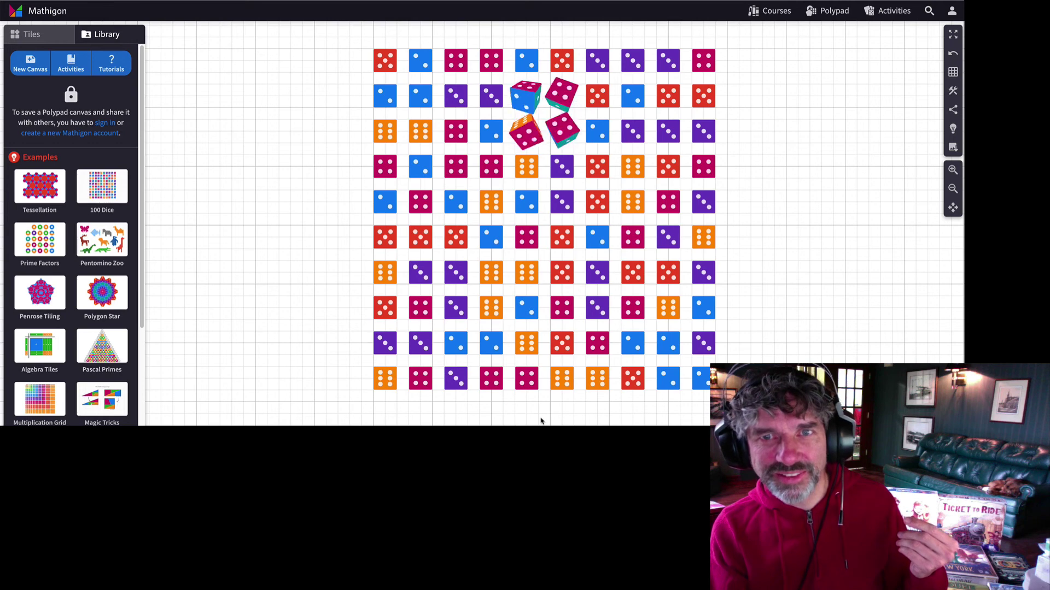
click(797, 292)
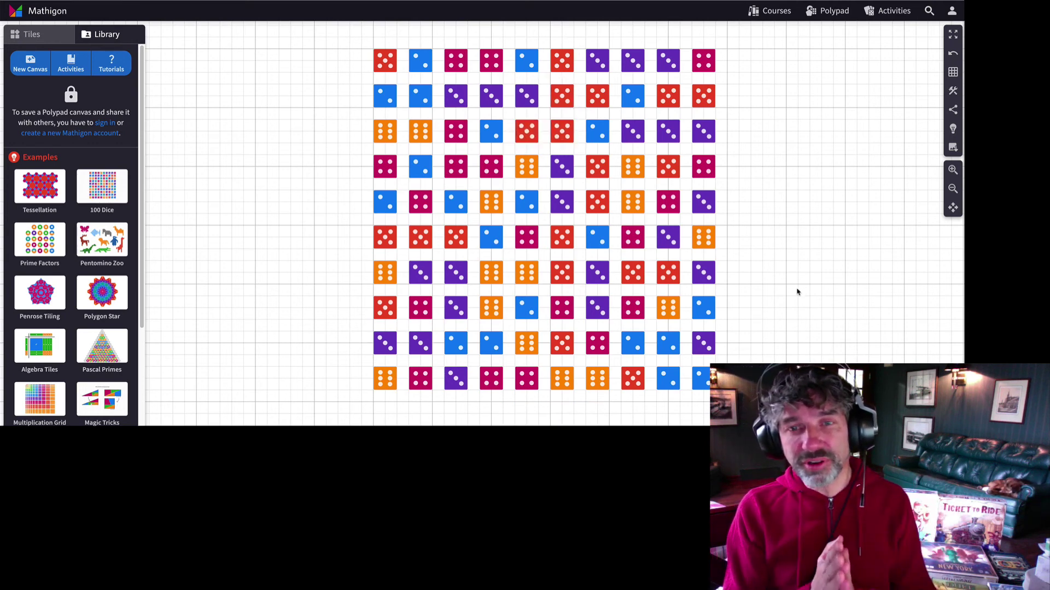